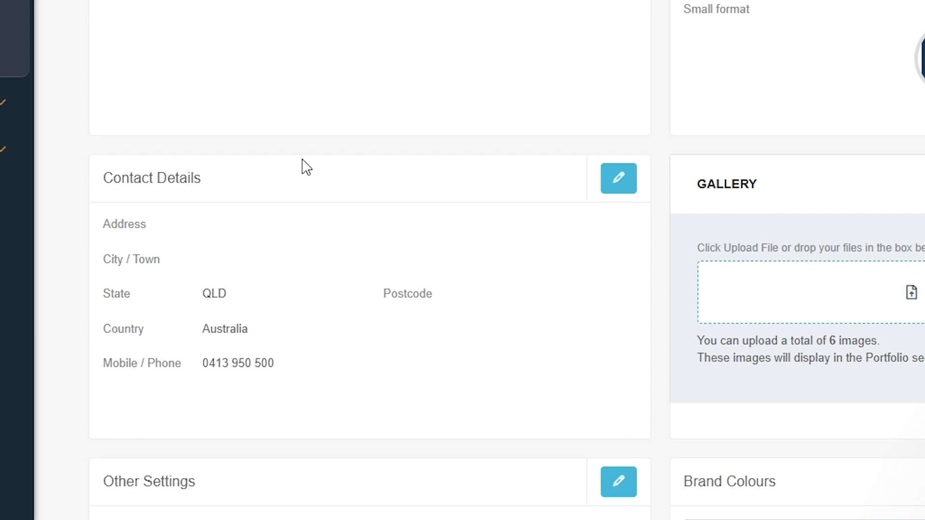
scroll(368, 340, down, 3)
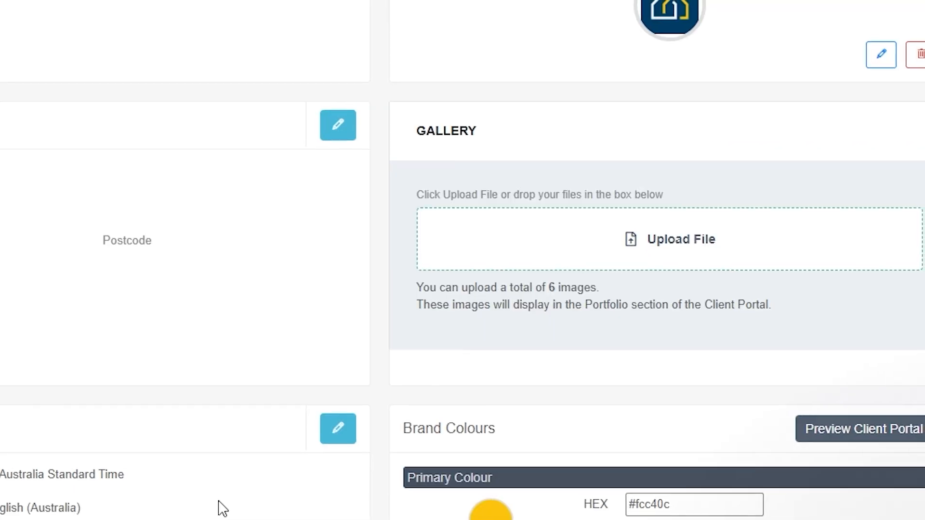
scroll(498, 375, up, 7)
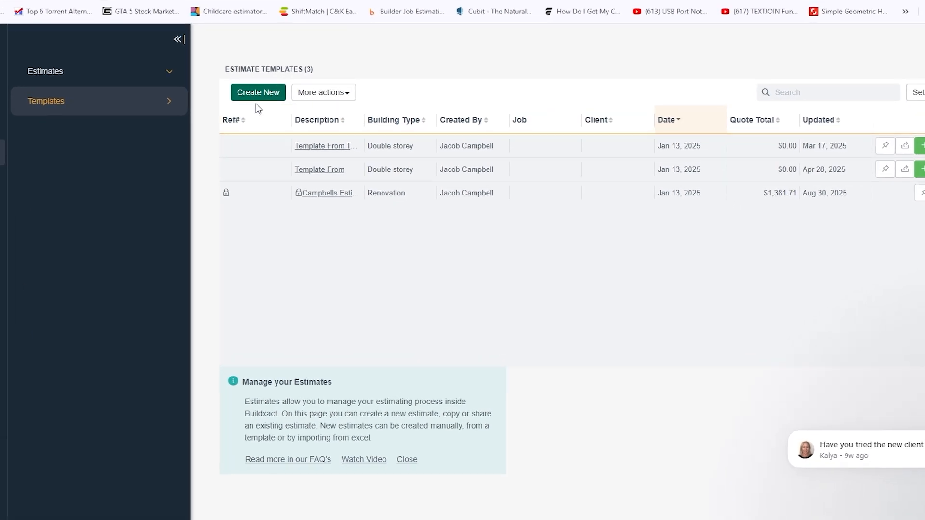
- Start a new estimate template and enter "Standard Template" as its description
click(258, 96)
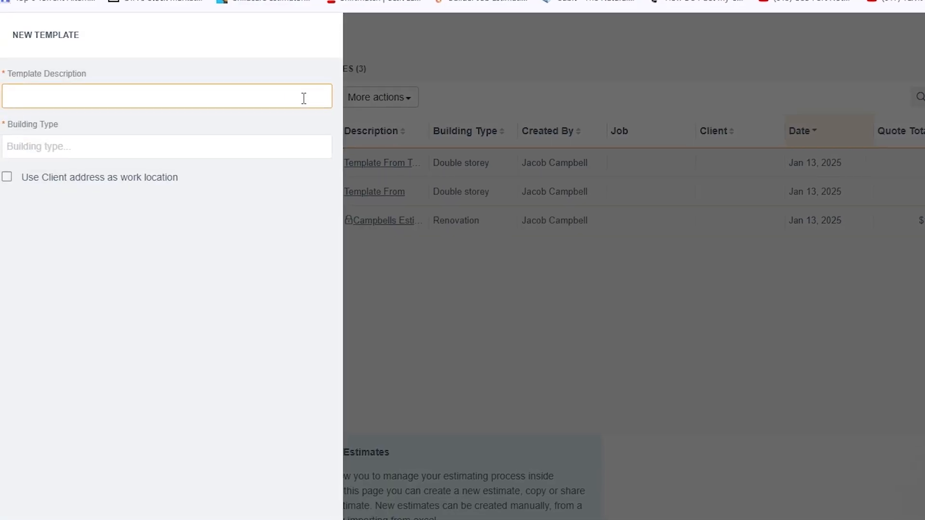
click(264, 95)
text(tEM)
key(BackSpace)
key(BackSpace)
key(BackSpace)
text(sTA)
key(BackSpace)
key(BackSpace)
key(BackSpace)
text(Standar)
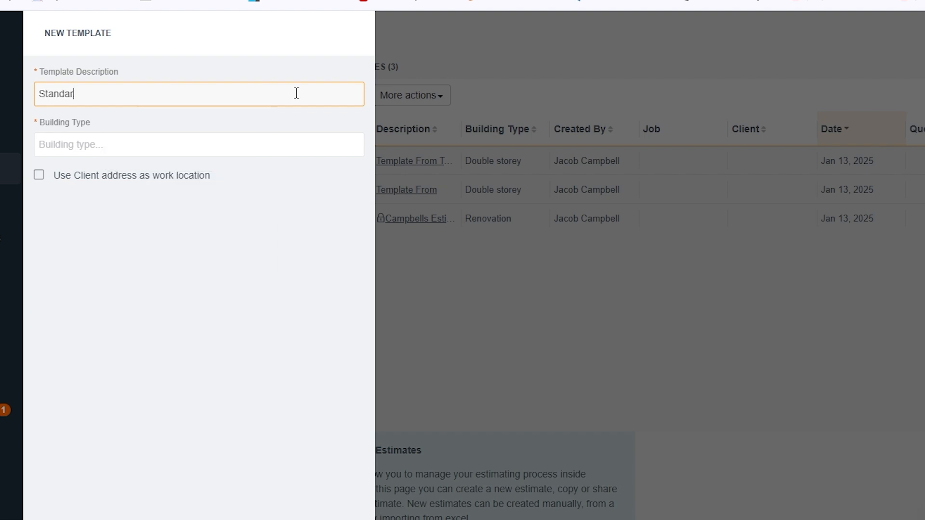
triple_click(296, 93)
key(Tab)
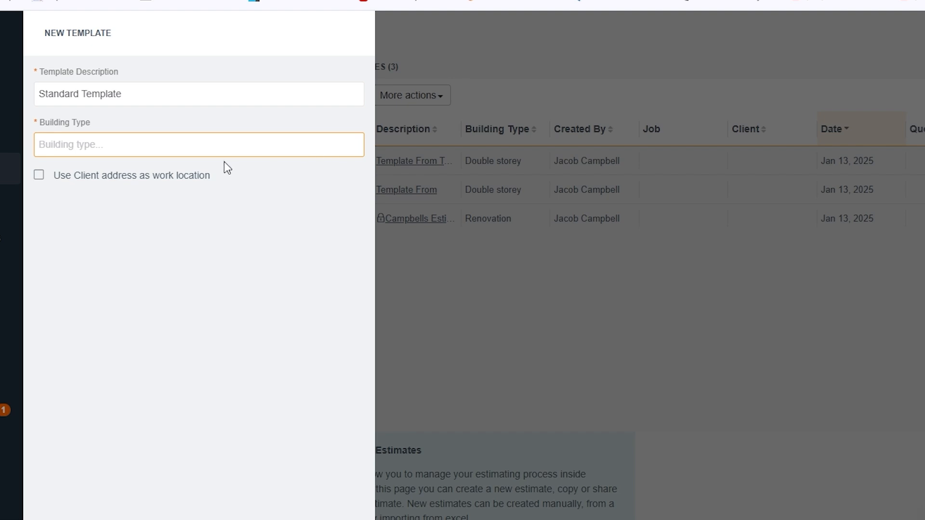
- Set the new template's building type to Double storey and create the template
click(217, 153)
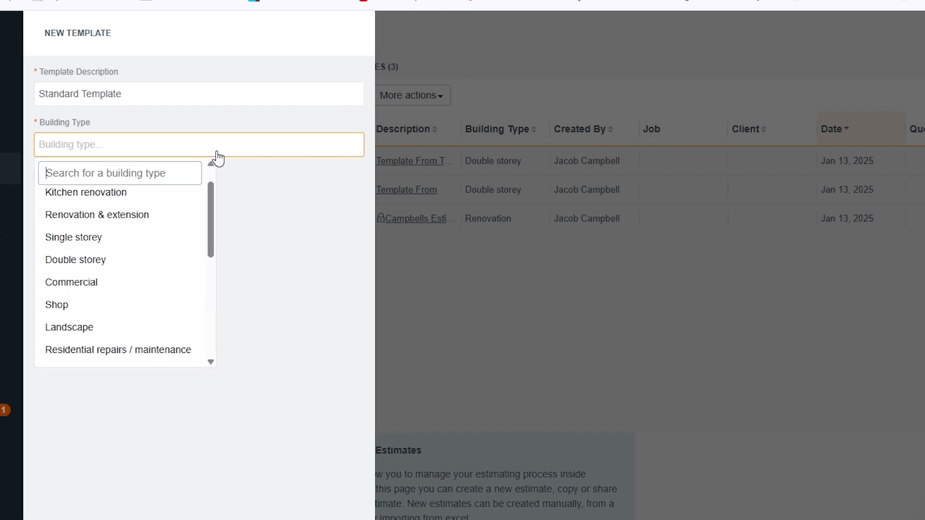
click(124, 258)
click(299, 508)
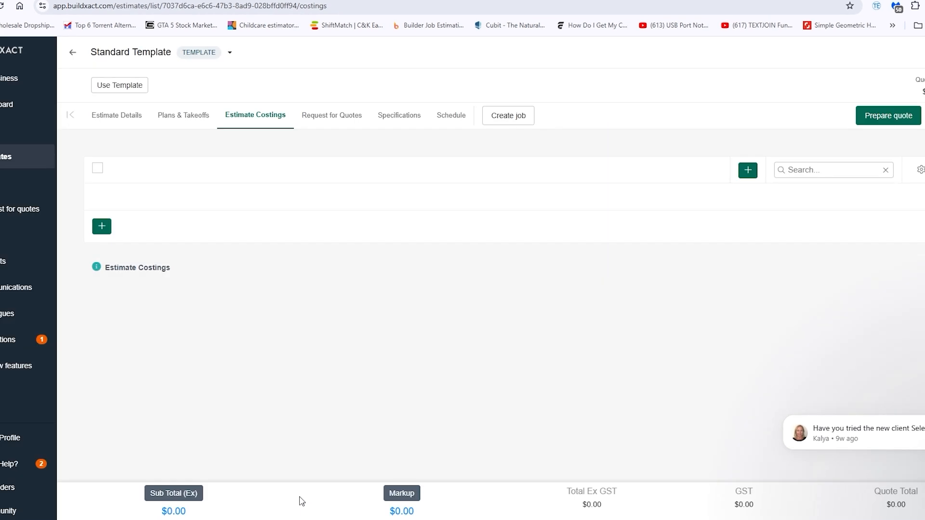
- Add two costing categories, Electrical and Carpentry, to the Standard Template
click(99, 226)
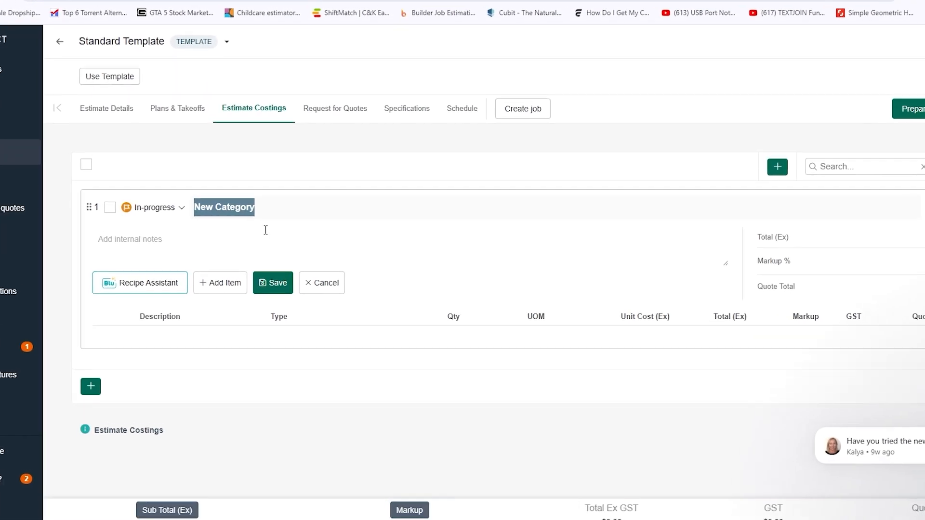
text(El)
text(ectrical)
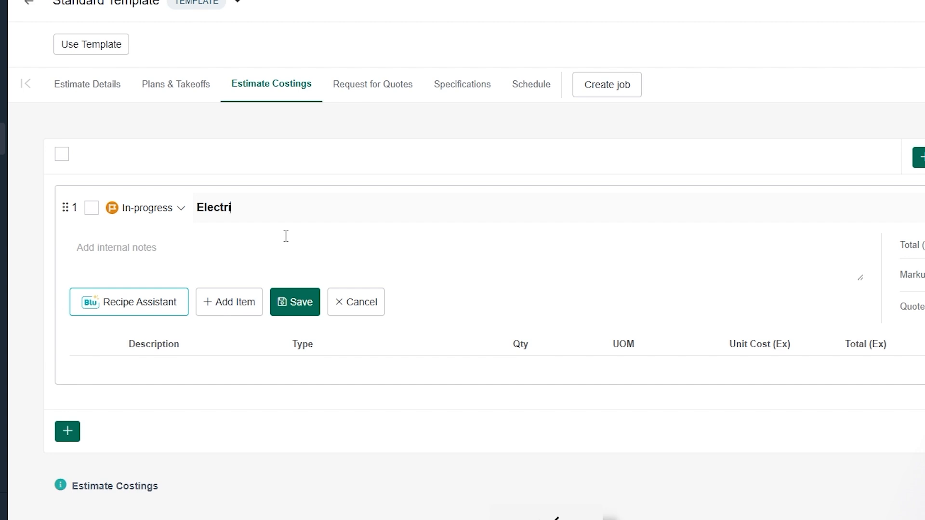
click(73, 429)
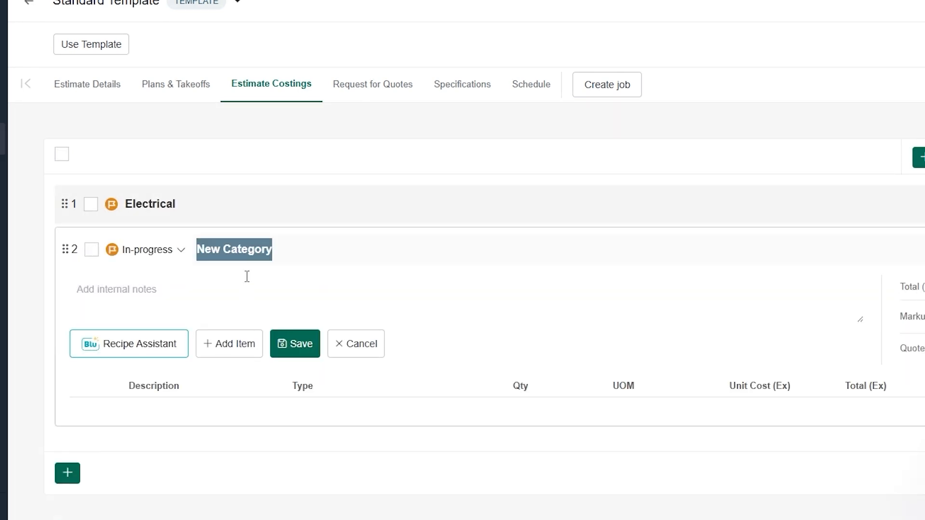
text(Ca)
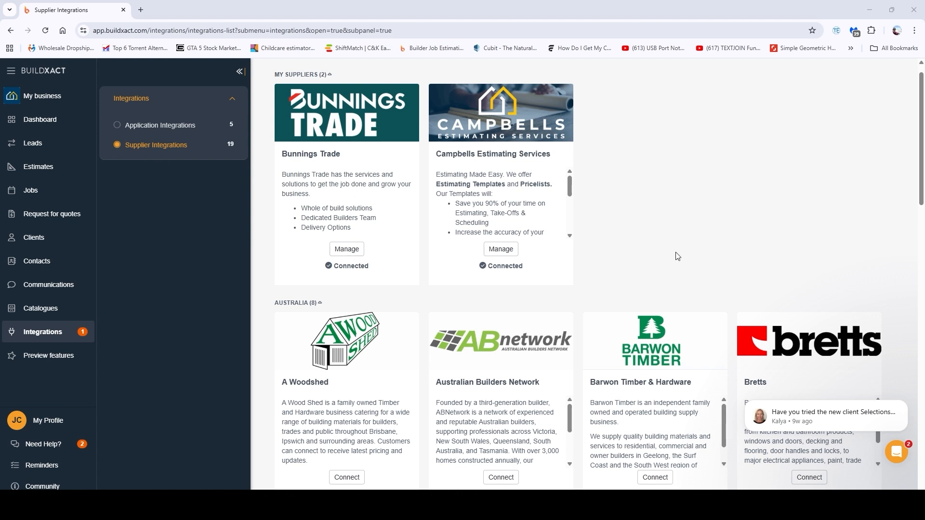
scroll(640, 329, down, 3)
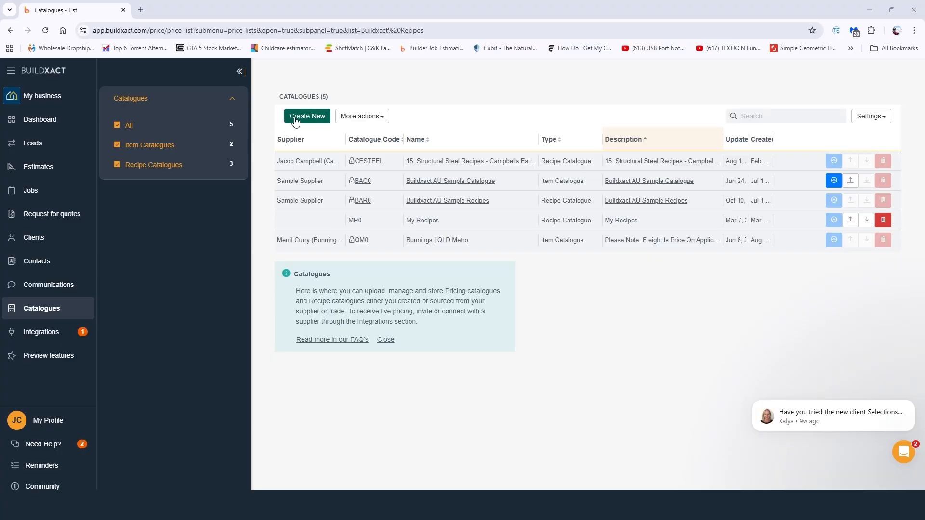
- Create an item catalogue with Electrician as its name and description and Sample Contractor as its contact
click(295, 120)
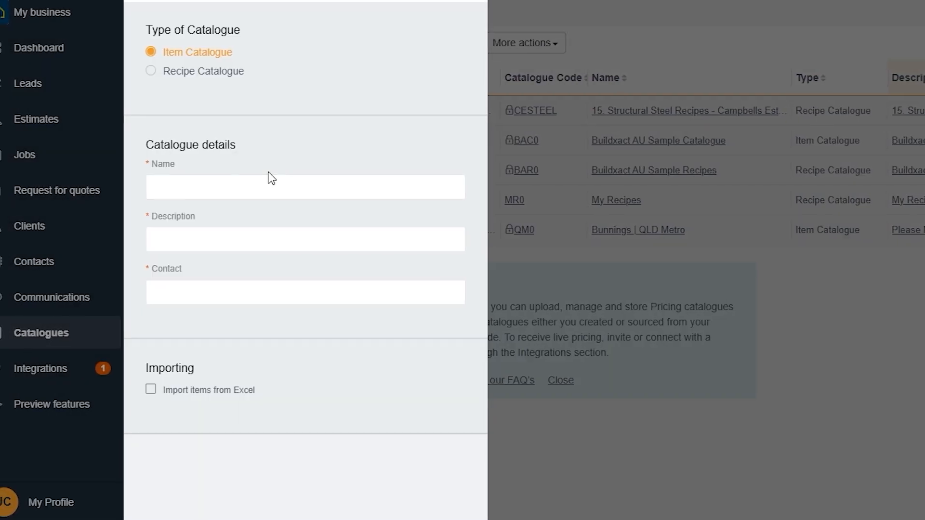
click(271, 183)
text(Electrician)
key(ctrl+a)
key(ctrl+c)
key(Tab)
key(ctrl+v)
key(Tab)
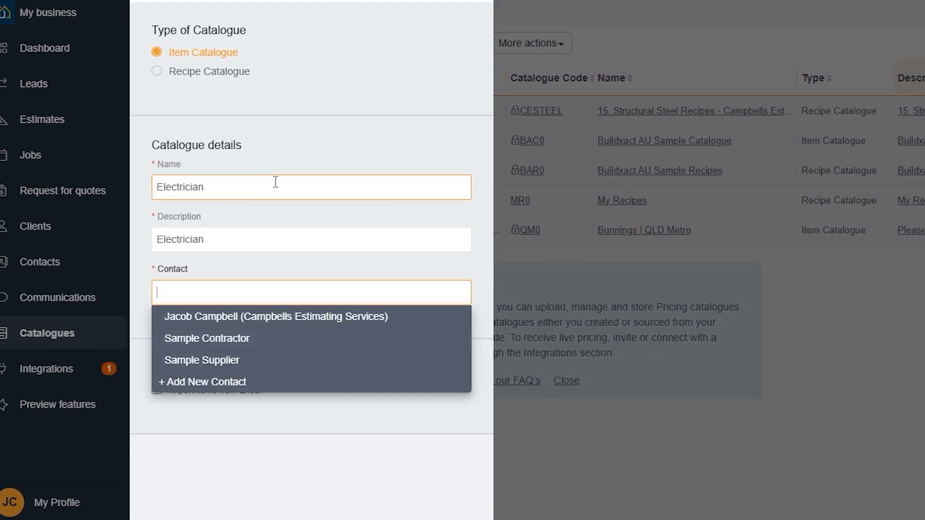
click(261, 339)
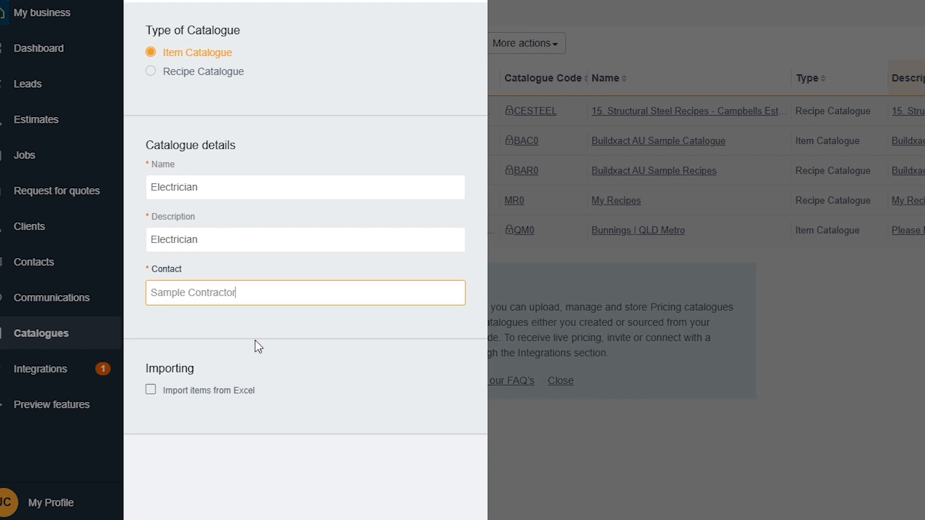
click(426, 519)
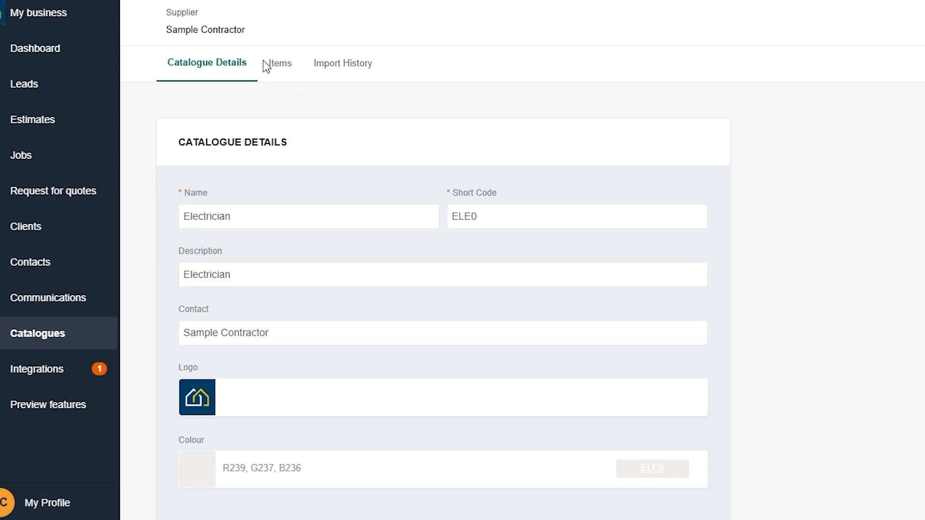
- Add a category named Lights to the Electrician catalogue's items
click(276, 67)
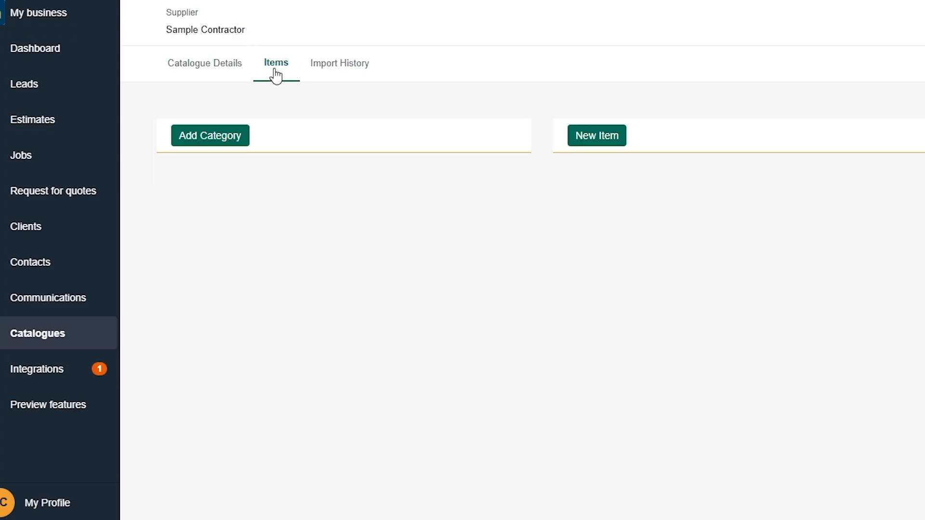
click(217, 142)
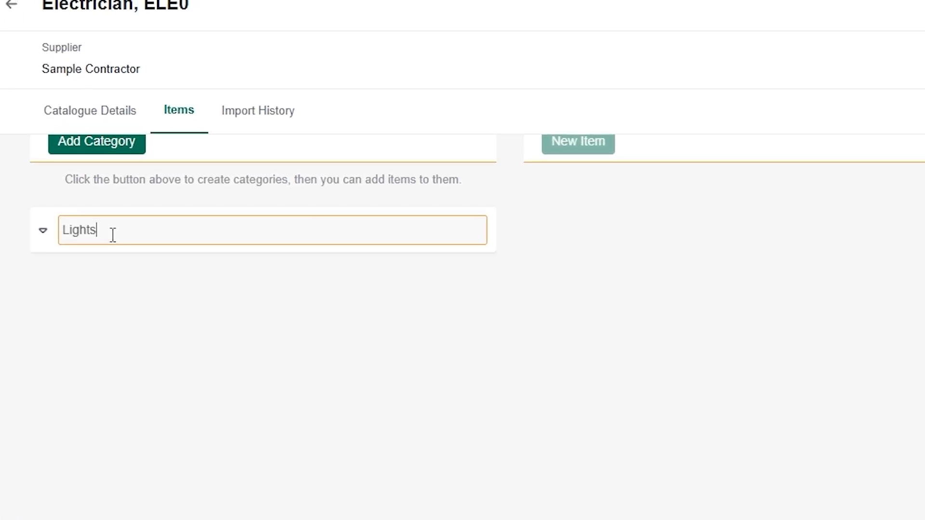
click(319, 295)
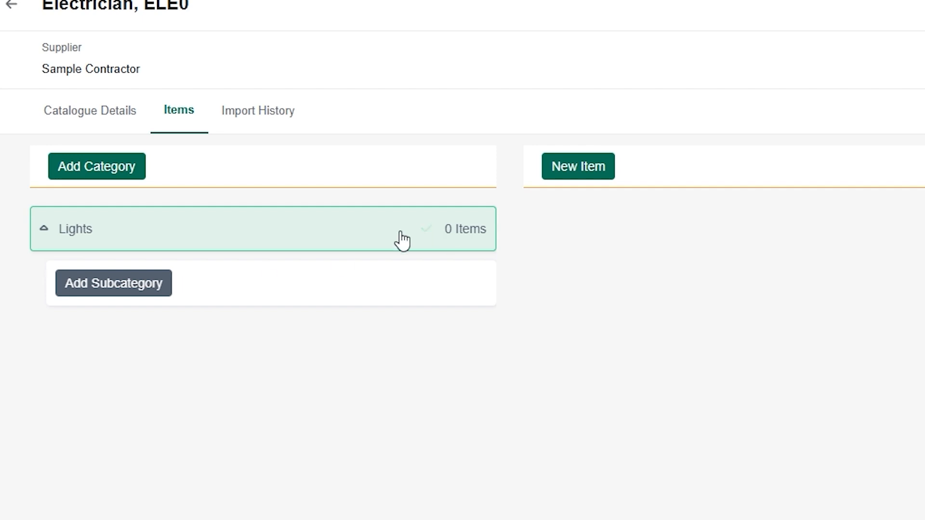
- Add a new item described as Downlight to the Lights category
click(581, 168)
drag(706, 251, 543, 249)
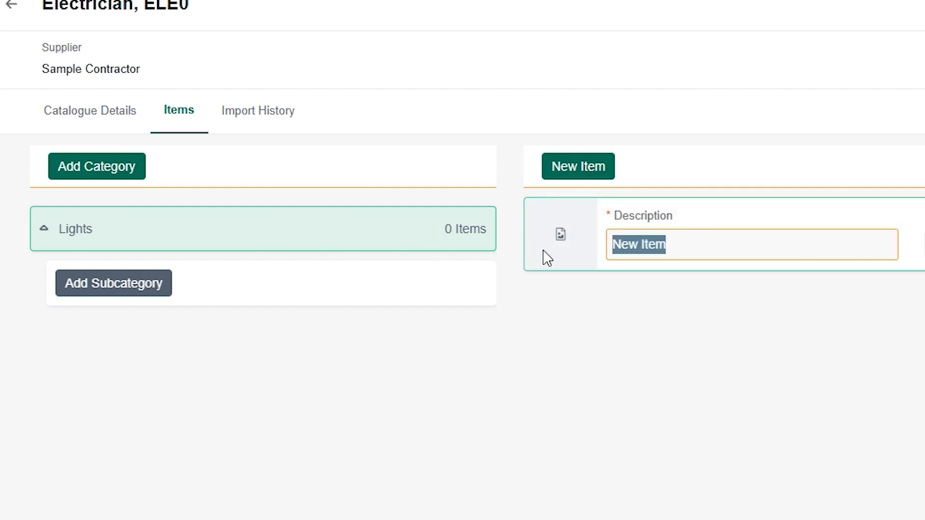
text(Downlight)
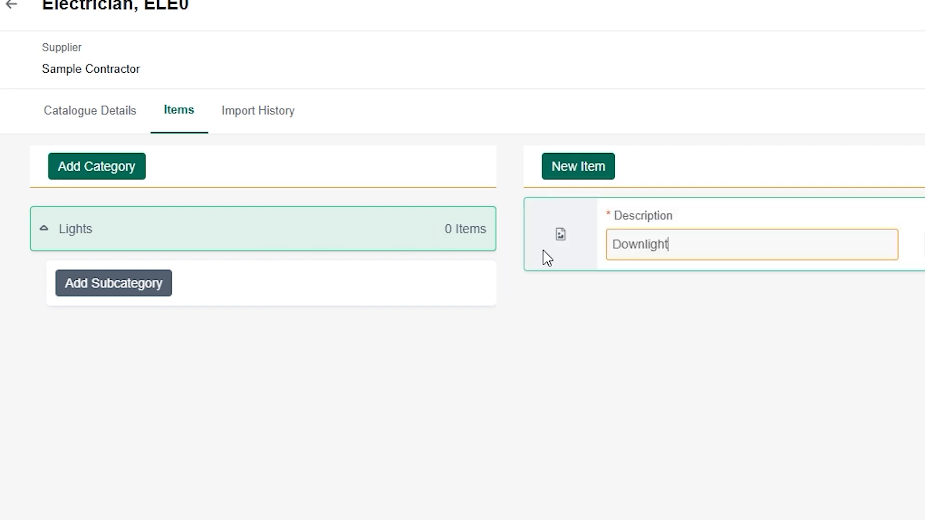
- Add a Feature Lights subcategory under Lights and start a new item in it
click(155, 280)
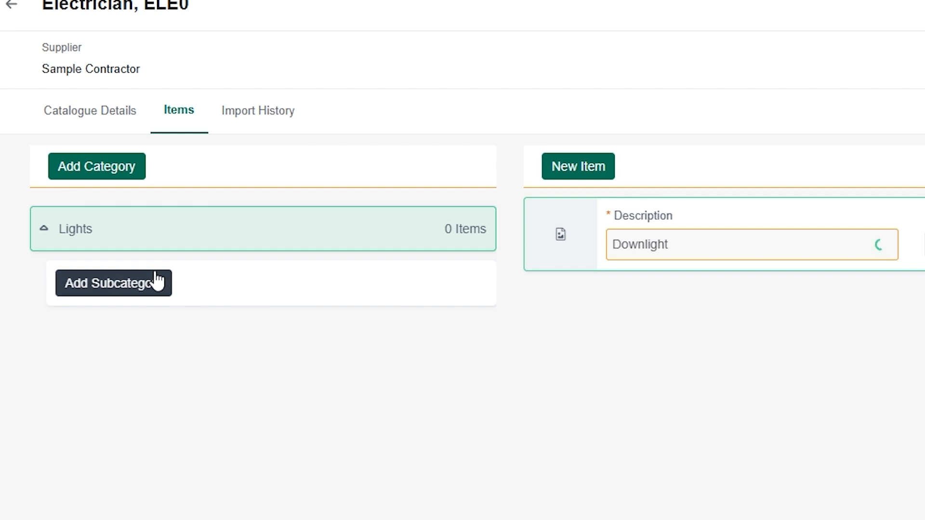
text(D)
text(eature Lights)
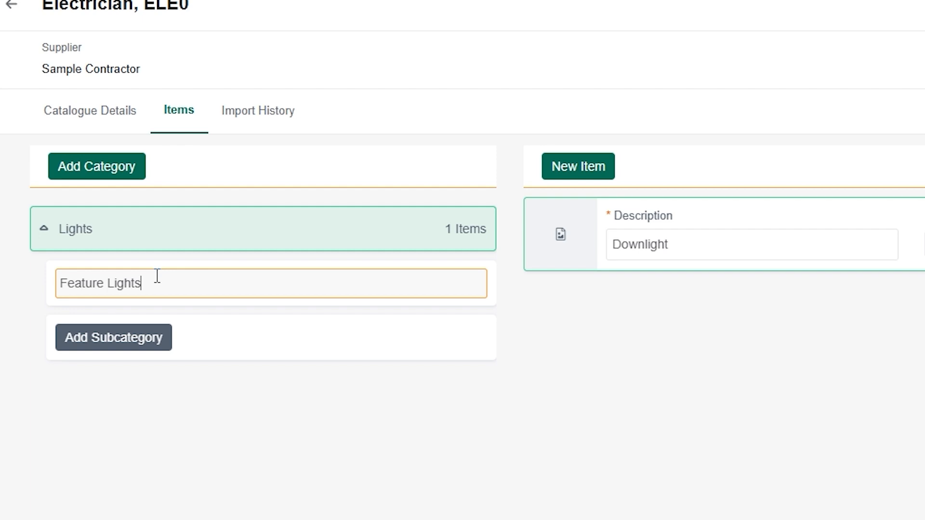
key(Return)
click(355, 291)
click(610, 174)
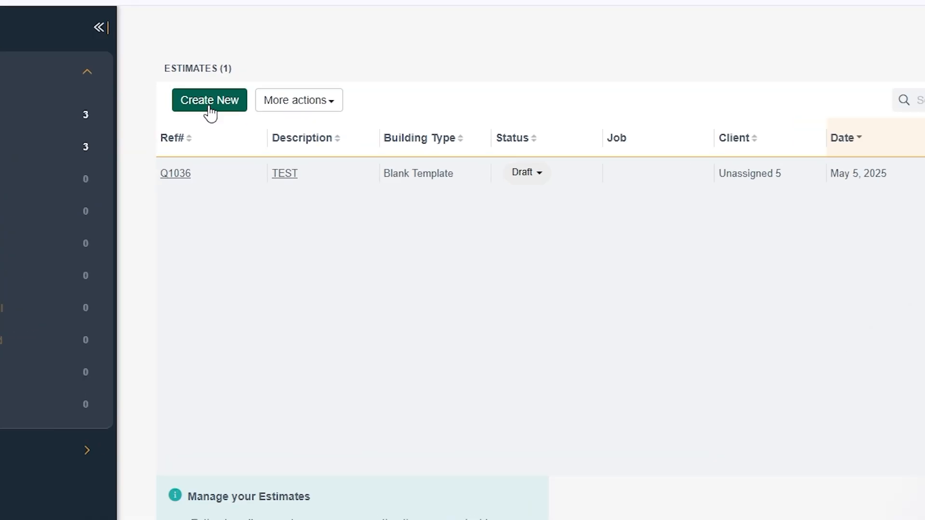
- Create a blank estimate named Test Estimate with building type Single storey and job address Australia, and open its costings
click(210, 110)
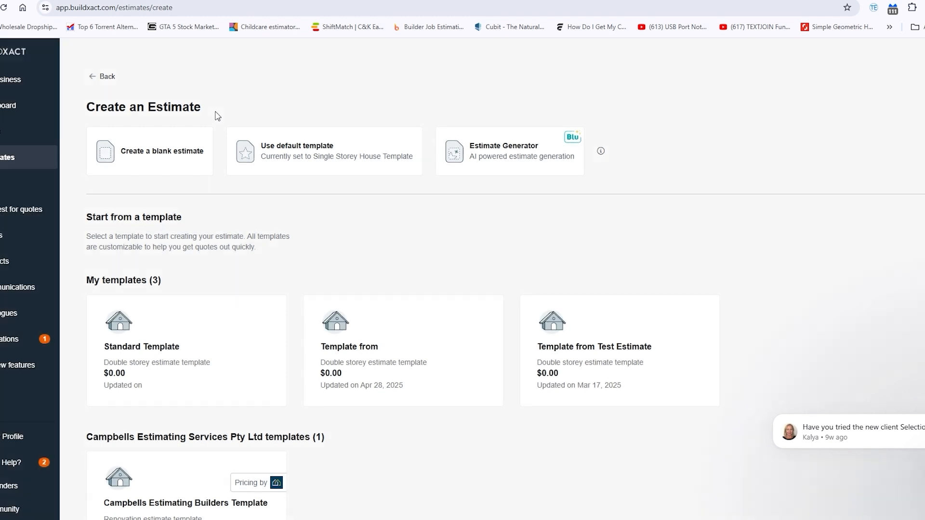
click(152, 162)
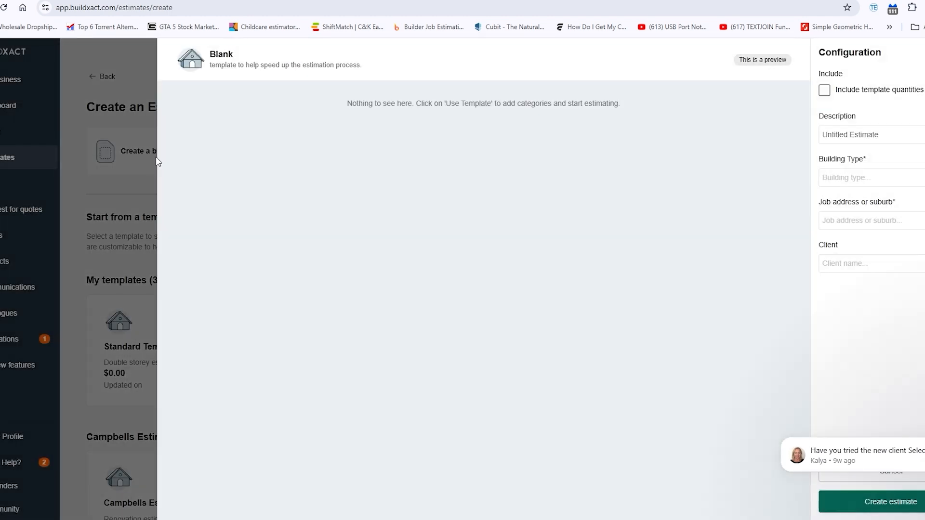
click(844, 140)
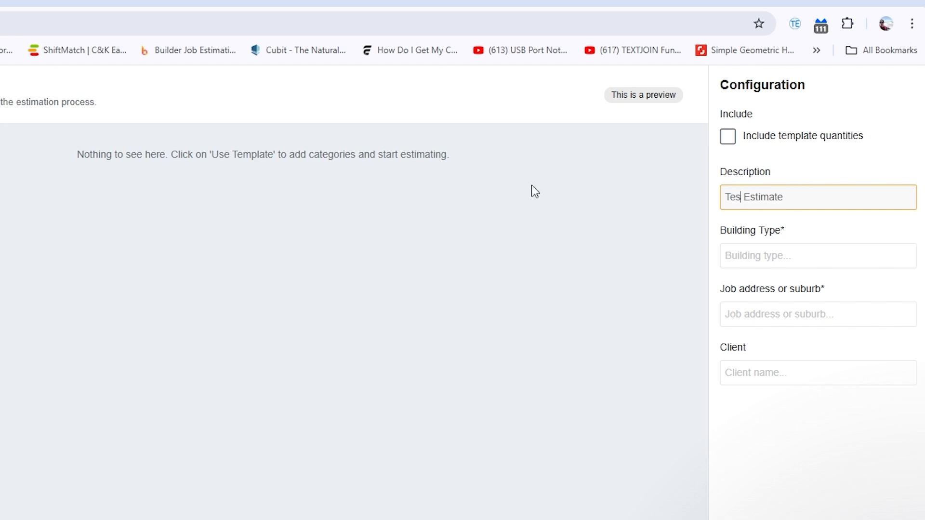
click(769, 258)
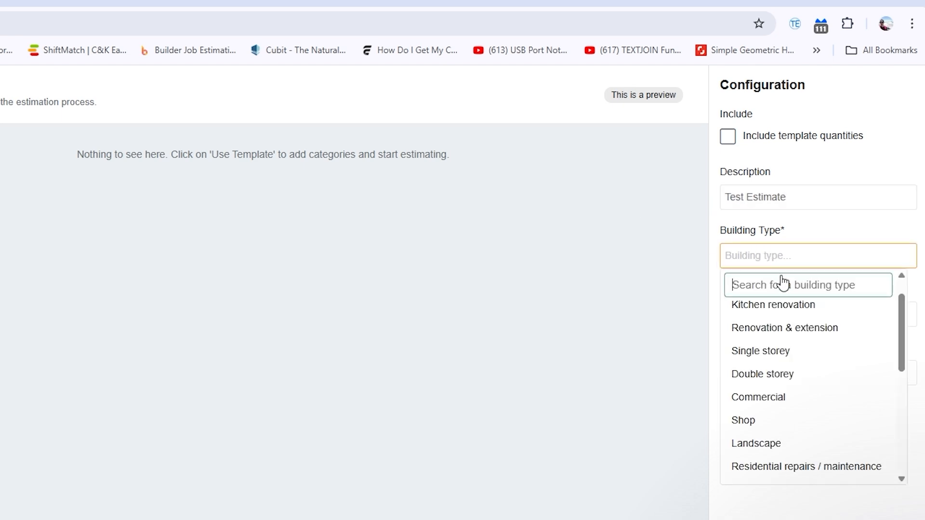
click(787, 347)
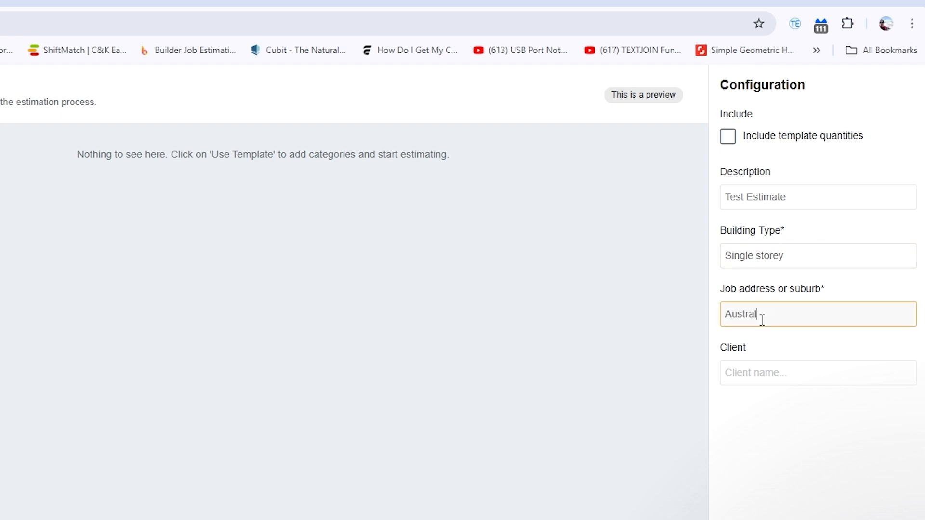
click(781, 344)
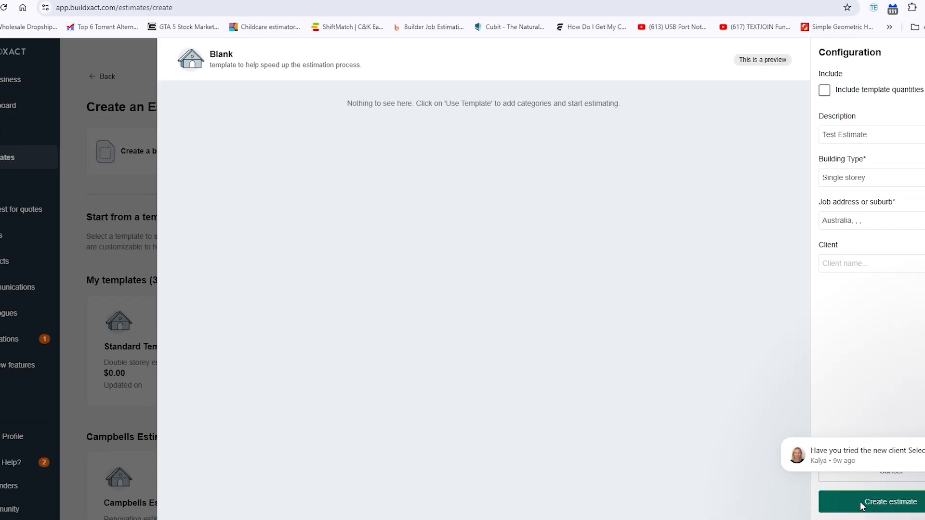
click(884, 509)
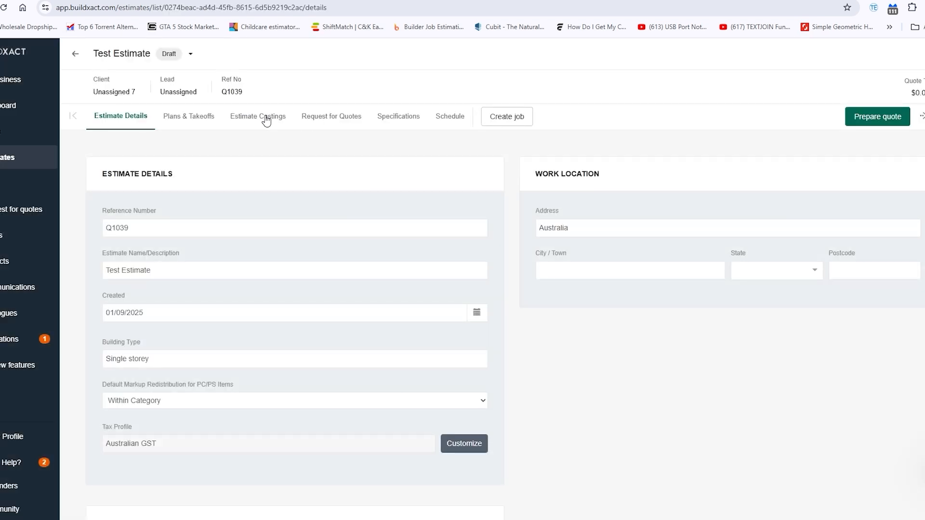
click(265, 121)
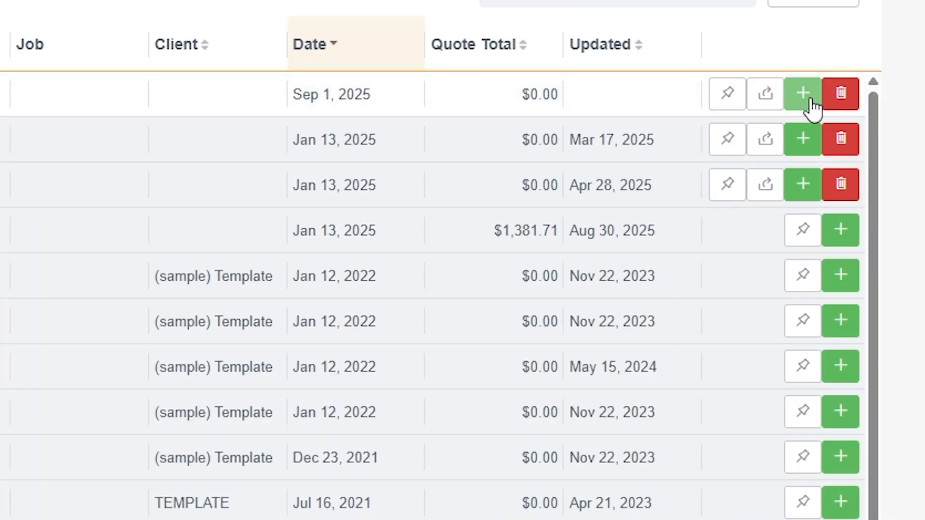
- Create an estimate from the Standard Template with building type Double storey and job address Australia, excluding Plans, and open its costings
click(804, 94)
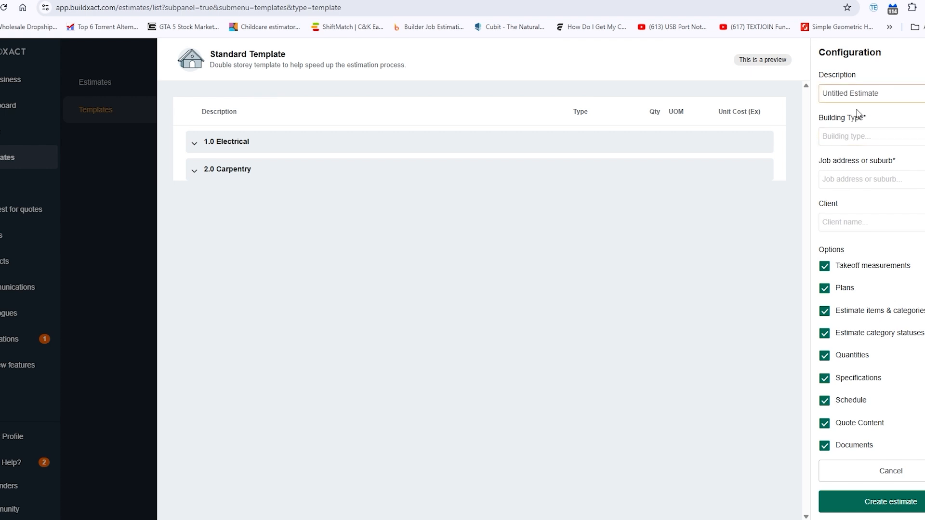
click(859, 145)
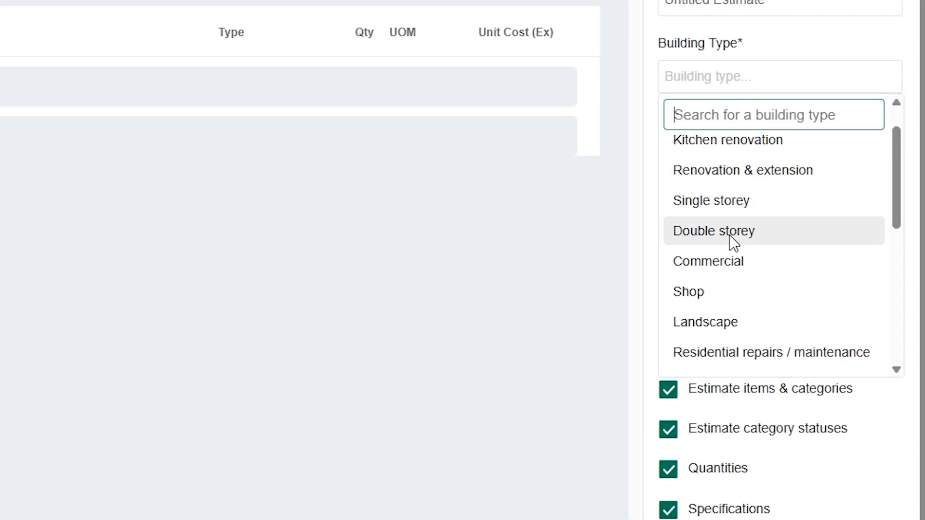
click(847, 227)
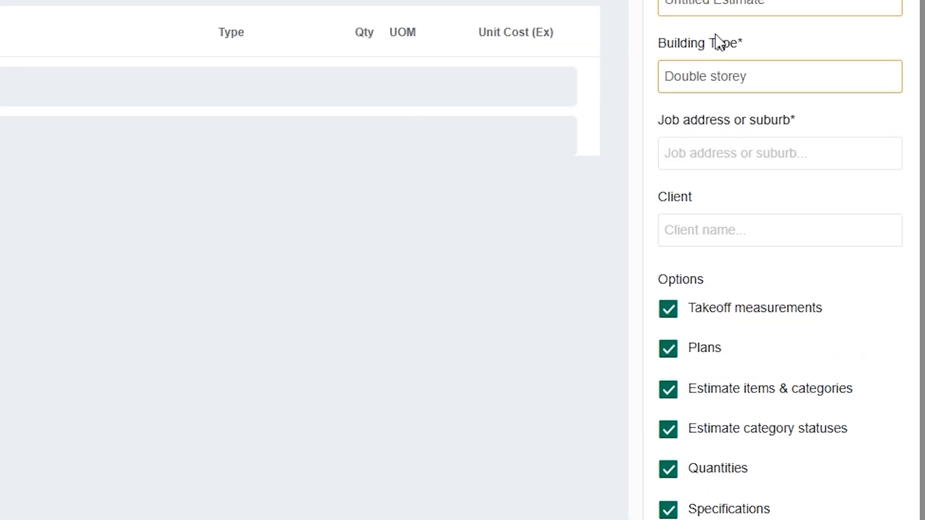
click(717, 160)
text(Australia)
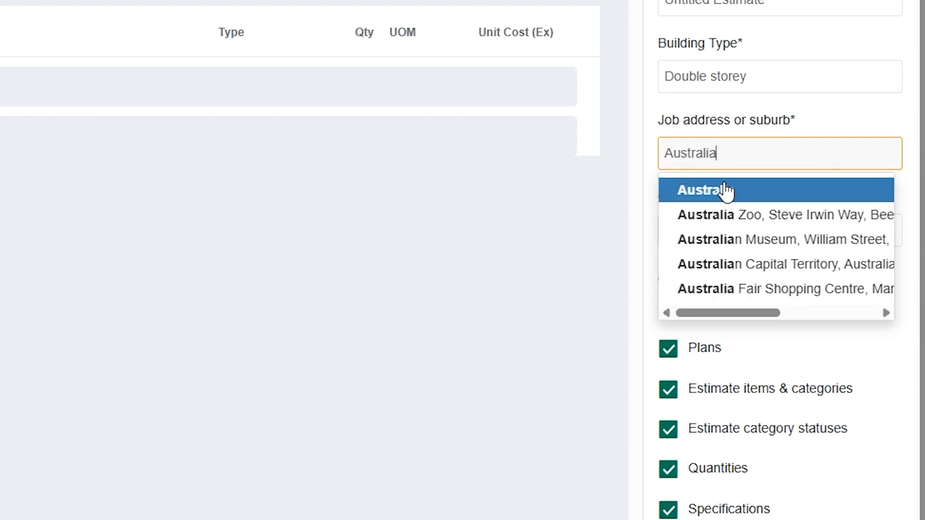
click(726, 192)
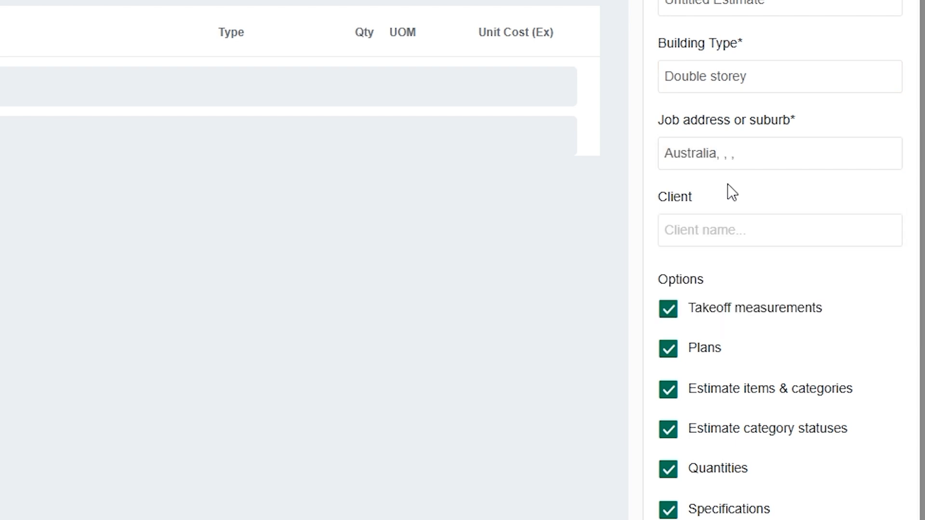
click(675, 354)
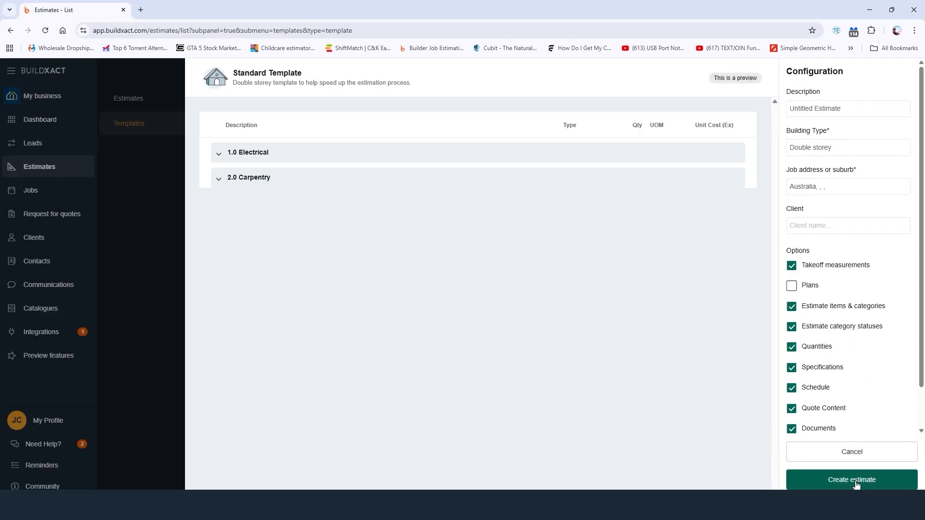
click(854, 483)
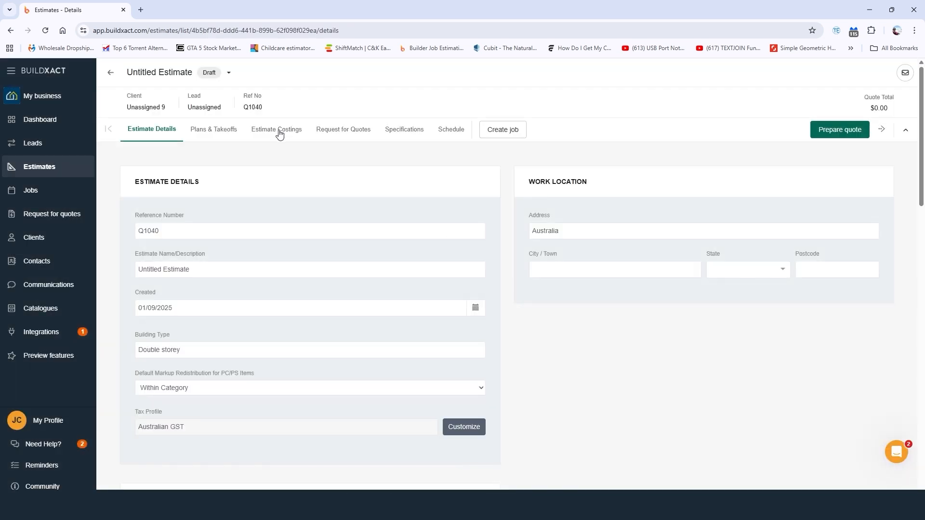
click(279, 131)
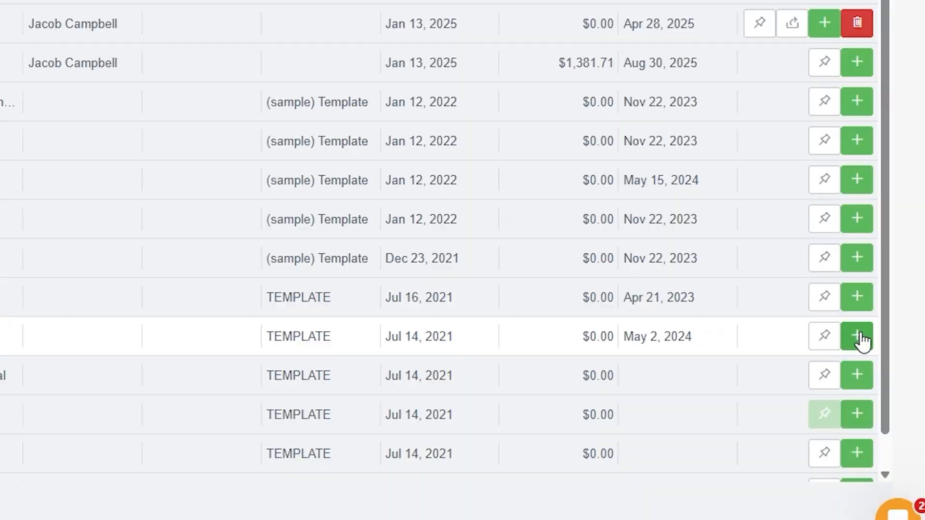
- Create an estimate from the 2 Storey House Template with building type Double storey, job address Australia and the second listed sample client
click(857, 336)
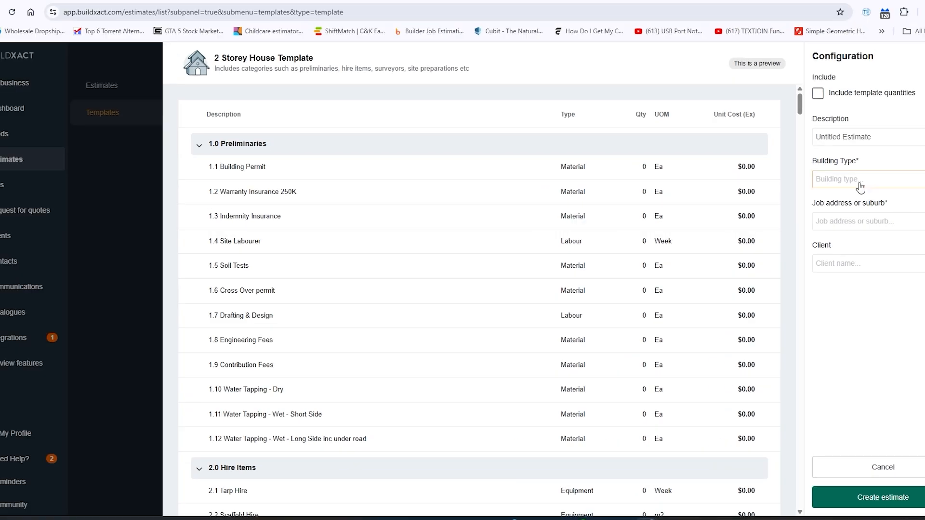
click(861, 187)
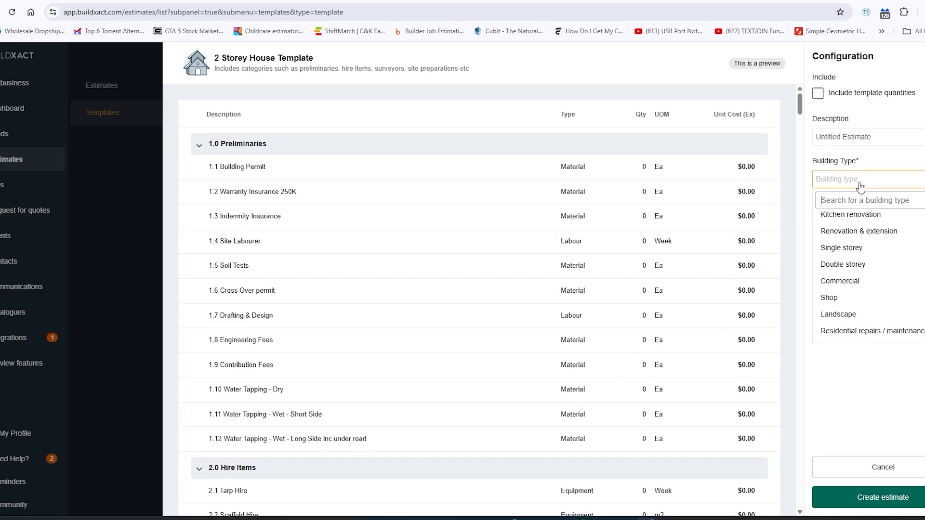
click(737, 272)
click(775, 190)
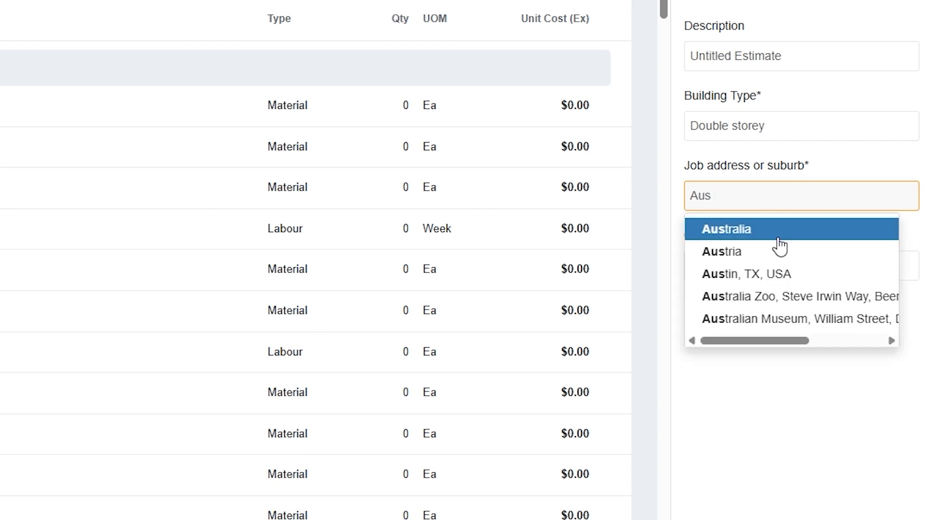
click(782, 235)
click(783, 265)
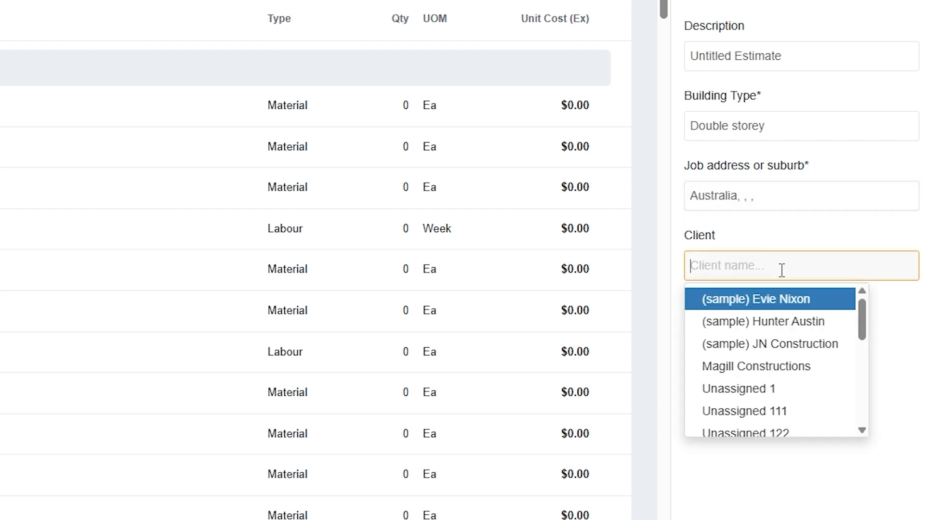
click(784, 322)
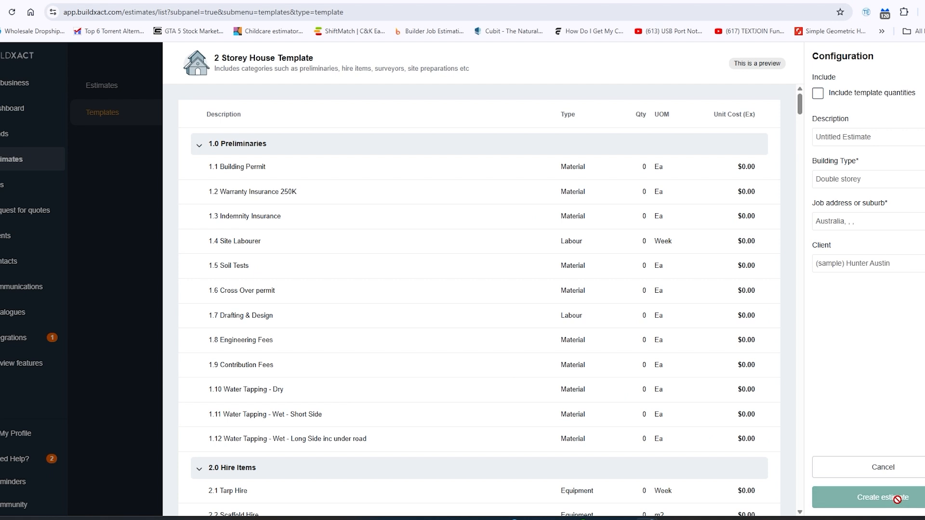
click(894, 498)
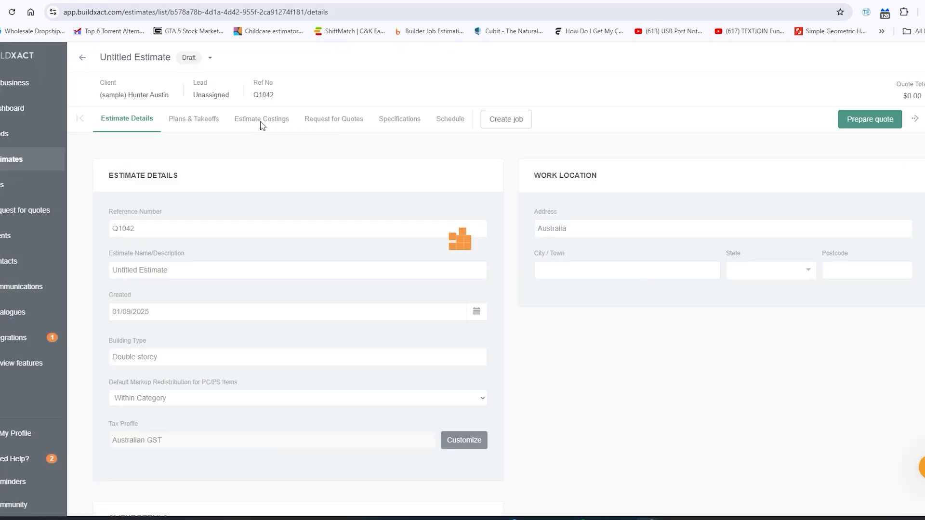
- Open the new estimate's costings and expand the Retaining Walls and Concreter categories to examine their template items
click(261, 121)
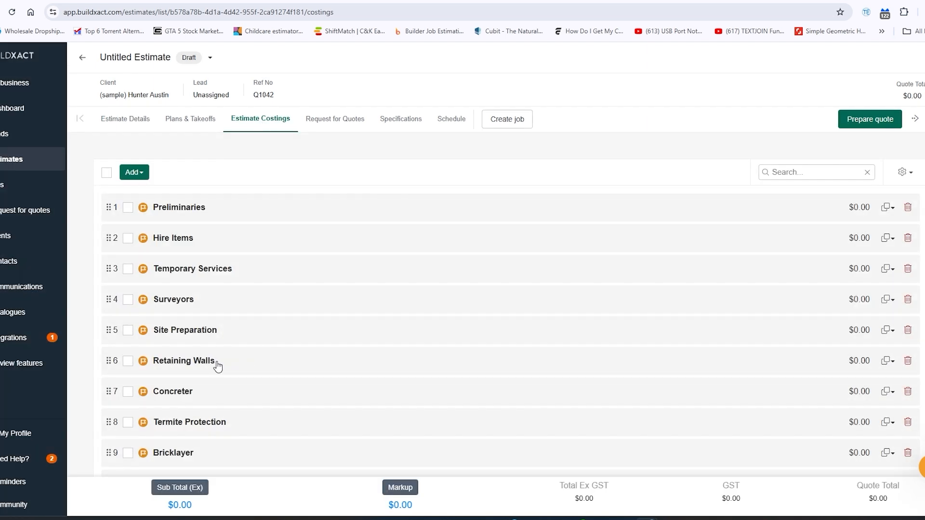
click(218, 366)
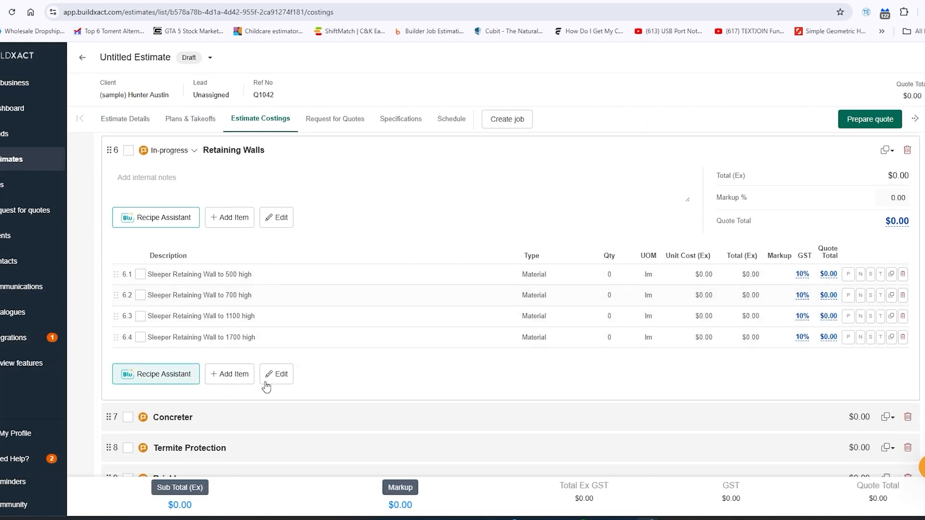
scroll(309, 312, down, 3)
click(228, 262)
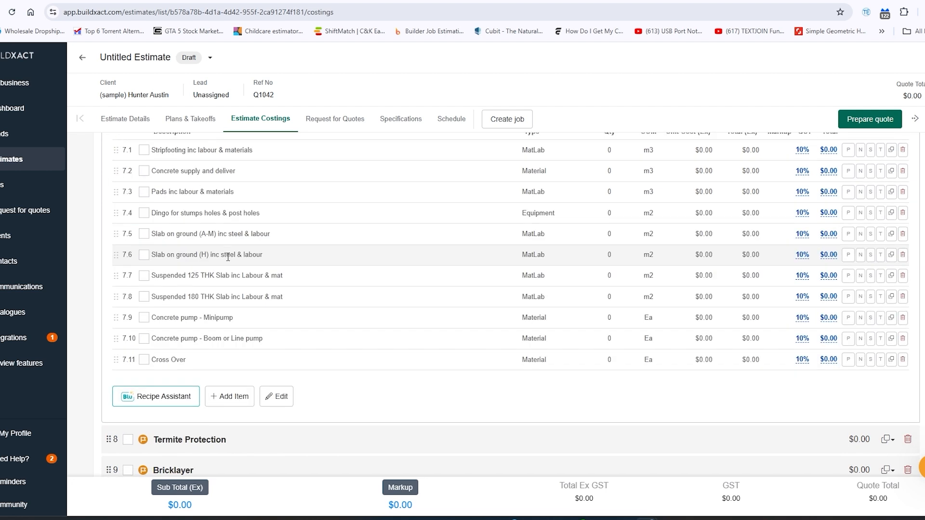
scroll(320, 309, down, 3)
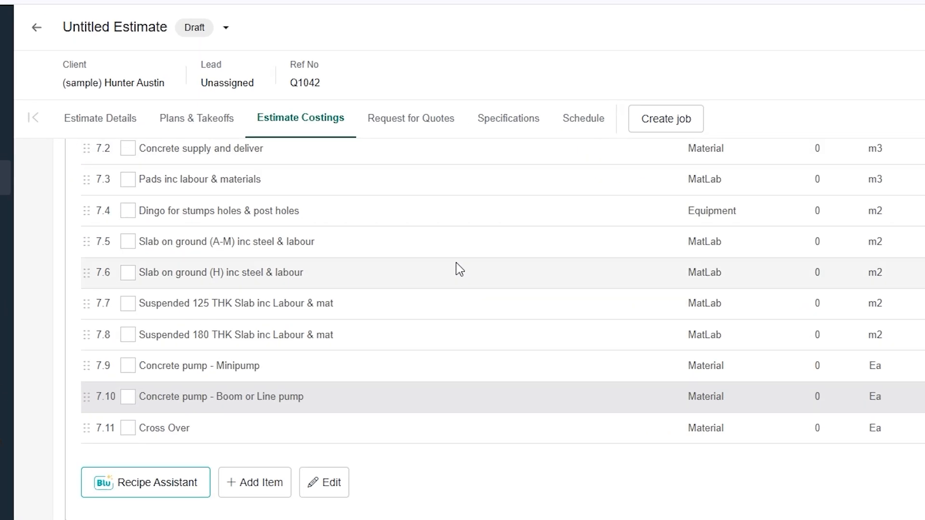